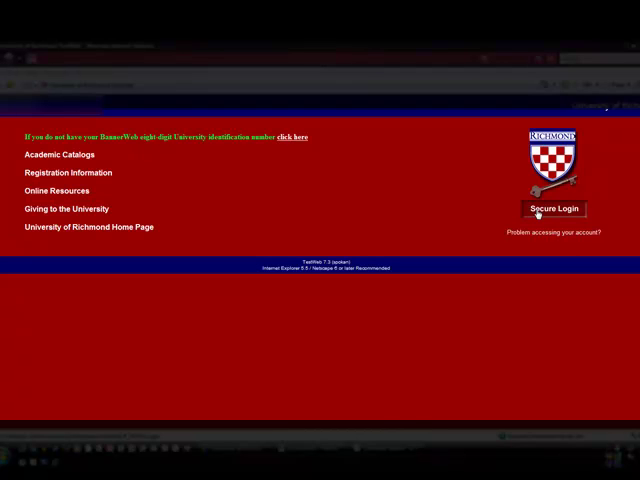
Step: Reach the Secure Login page asking for a university ID and PIN
left_click(537, 213)
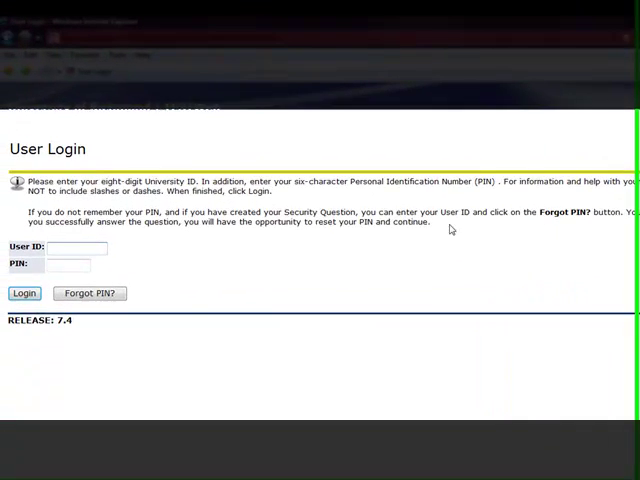
Step: Sign in with the university ID, then reach the Registration menu under Student Services
left_click(78, 247)
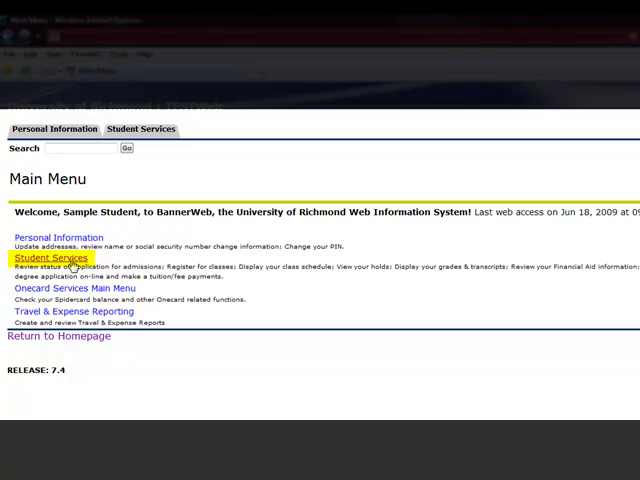
left_click(52, 258)
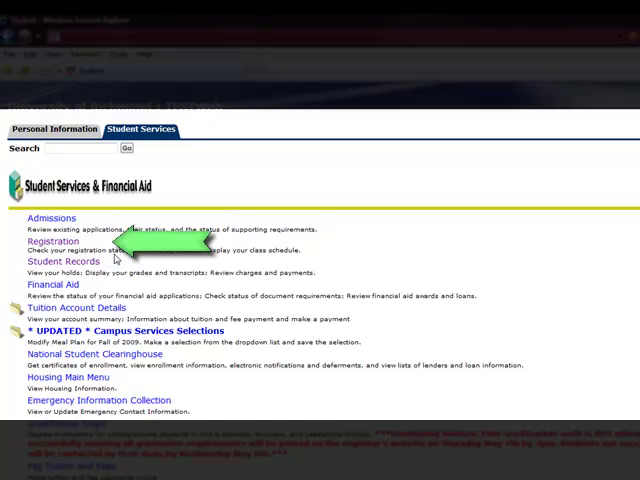
left_click(53, 241)
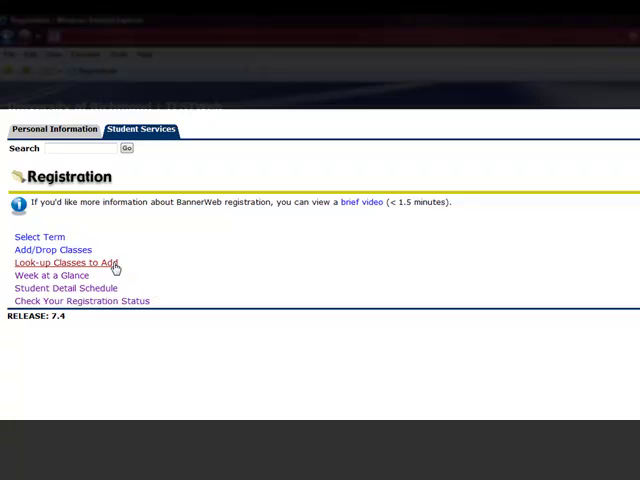
left_click(115, 265)
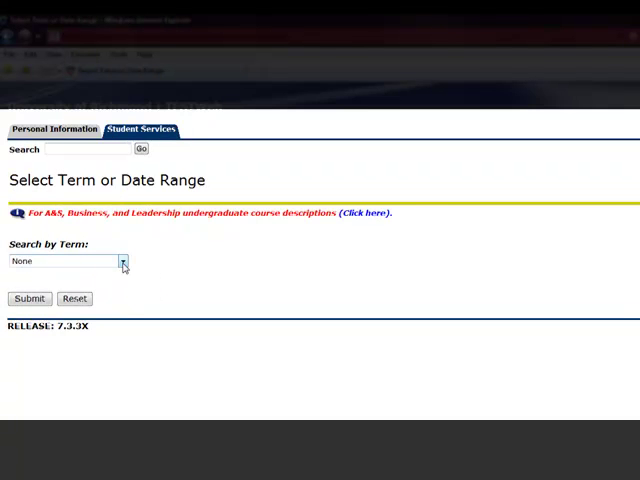
left_click(123, 262)
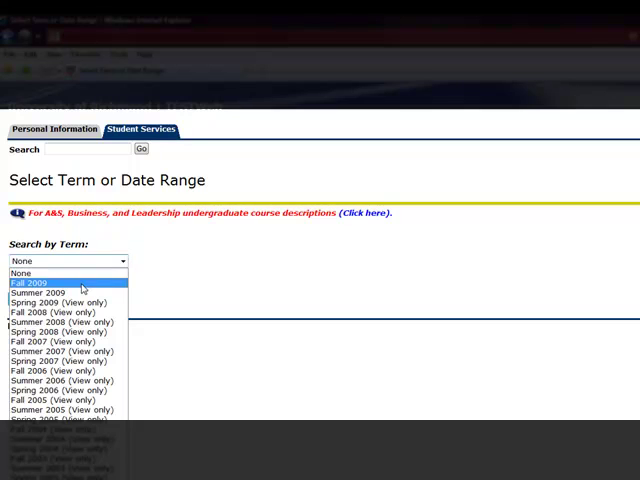
left_click(80, 283)
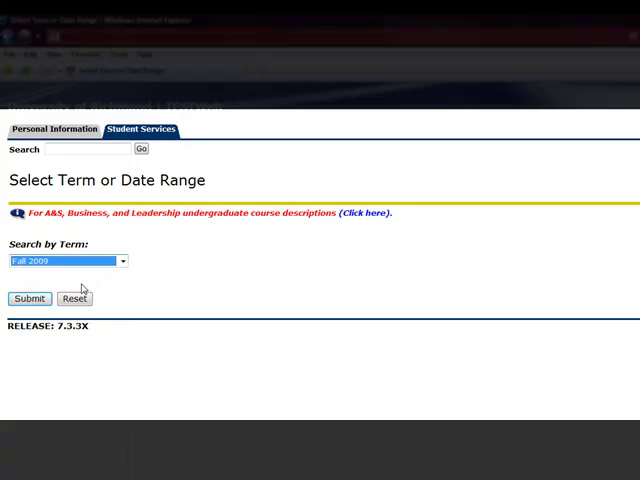
left_click(30, 298)
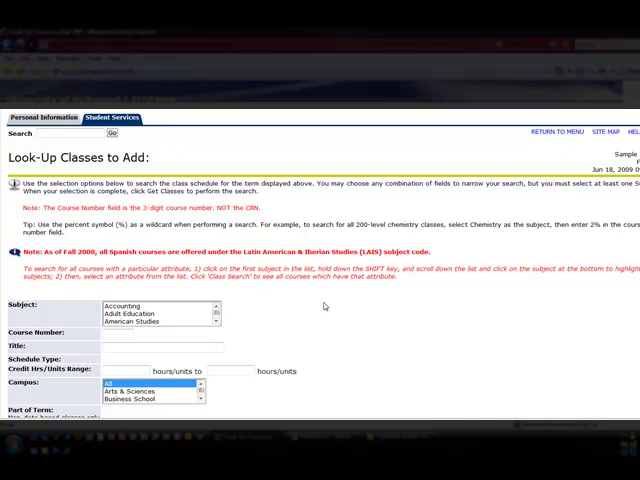
scroll(359, 318, "down", 3)
scroll(359, 318, "down", 2)
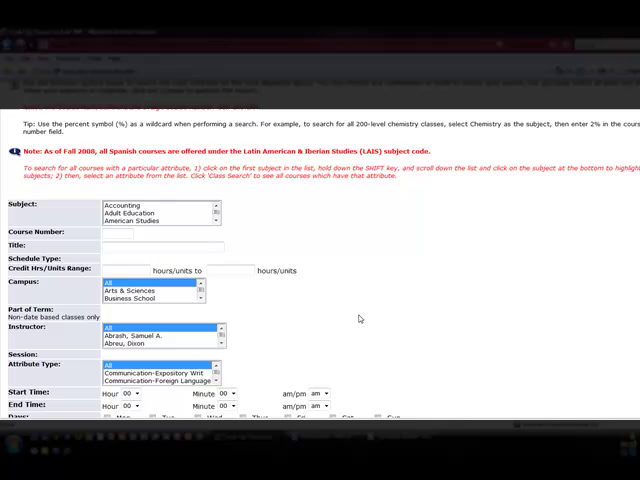
scroll(359, 318, "down", 2)
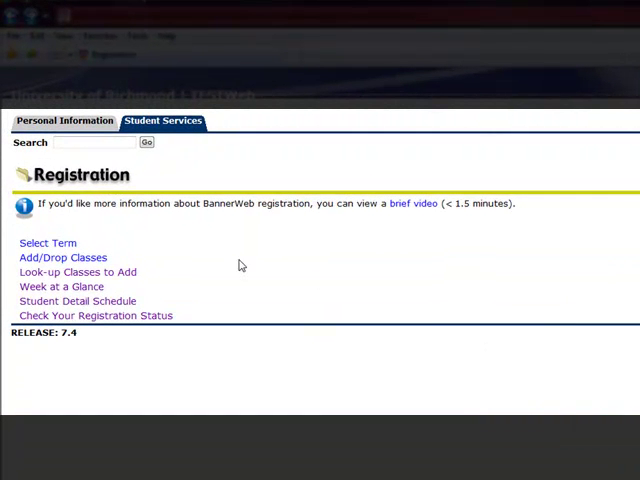
left_click(95, 290)
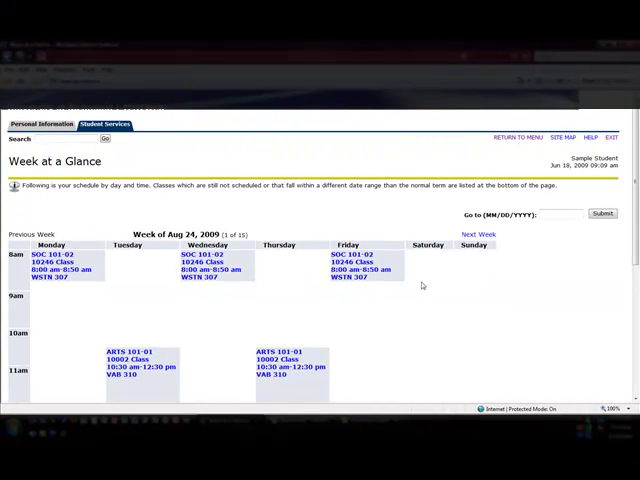
scroll(632, 182, "down", 2)
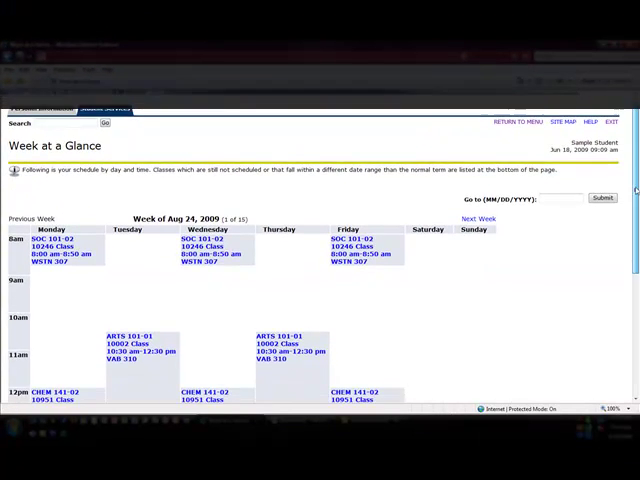
left_click(480, 187)
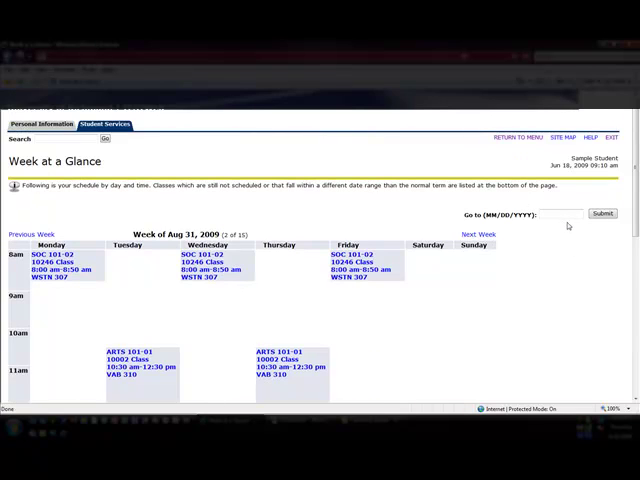
scroll(561, 279, "down", 3)
scroll(561, 279, "down", 3)
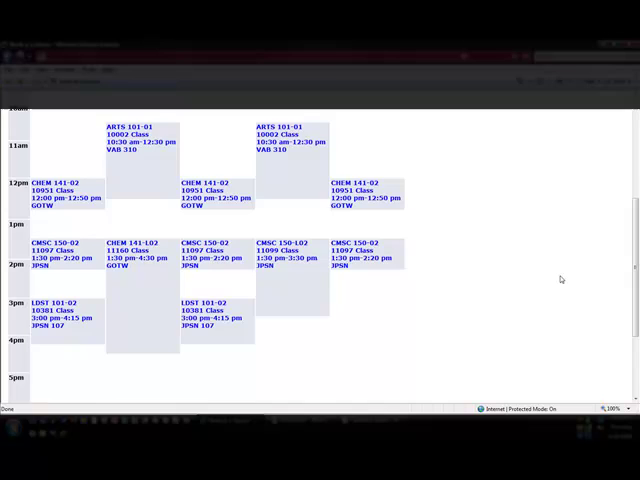
scroll(561, 279, "up", 5)
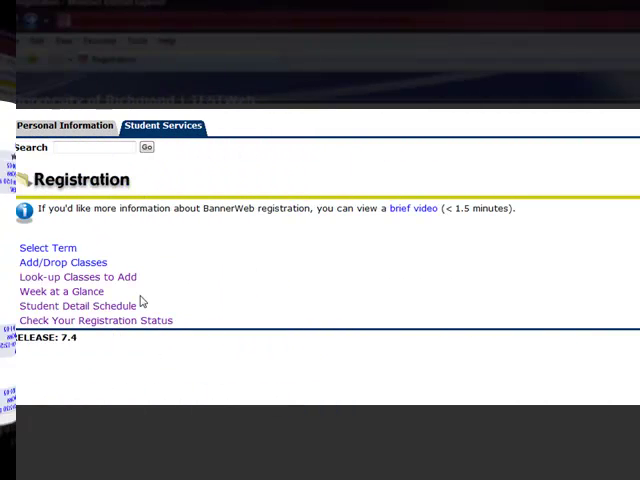
Step: View the Student Detail Schedule and then the current registration status
left_click(78, 305)
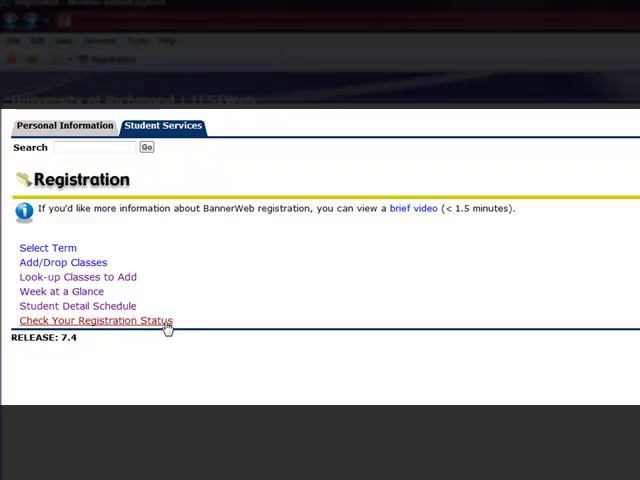
left_click(96, 320)
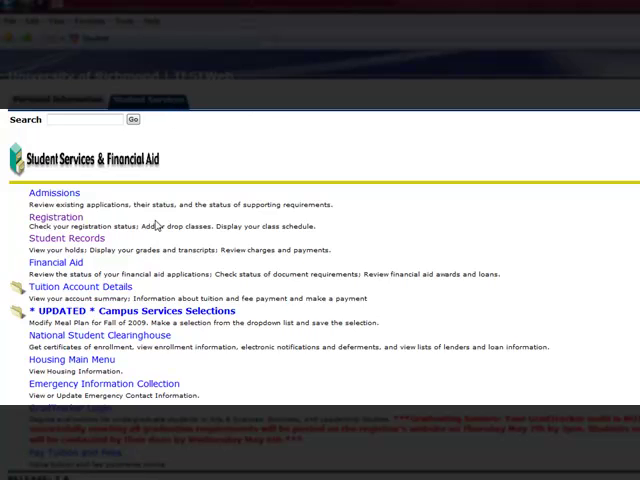
Step: Check View Holds under Student Records, confirming none, and return to Student Records
left_click(102, 244)
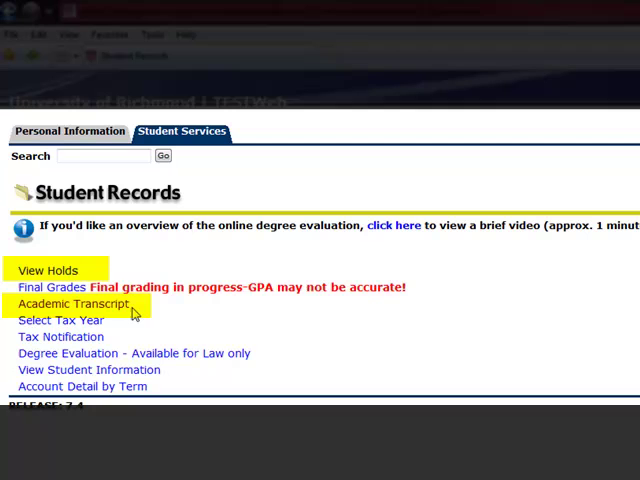
left_click(48, 271)
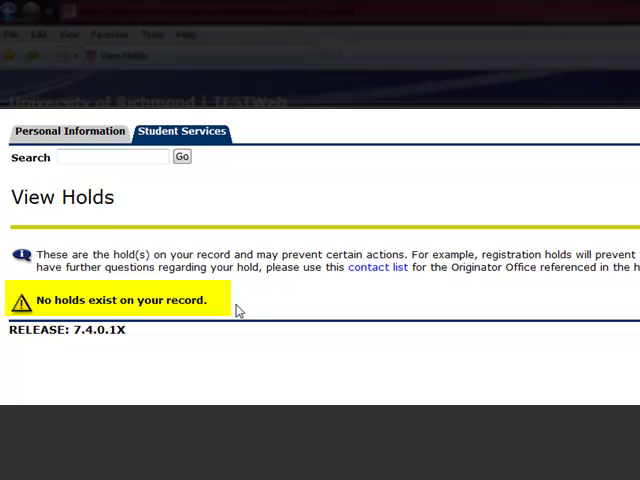
key("alt+Left")
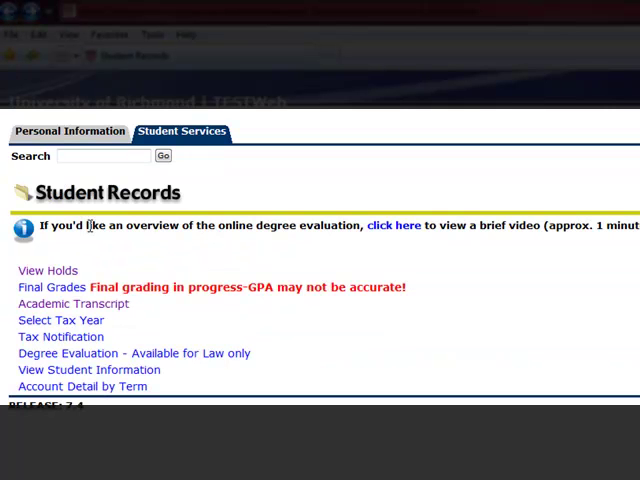
Step: Submit Academic Transcript with Undergraduate level and Unofficial Web Transcript type
left_click(74, 303)
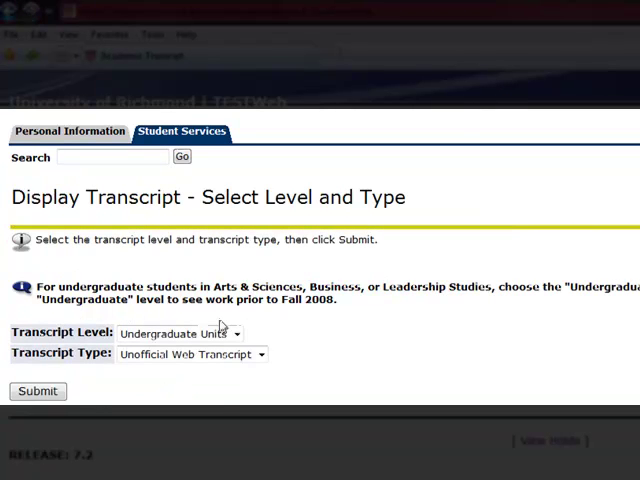
left_click(38, 391)
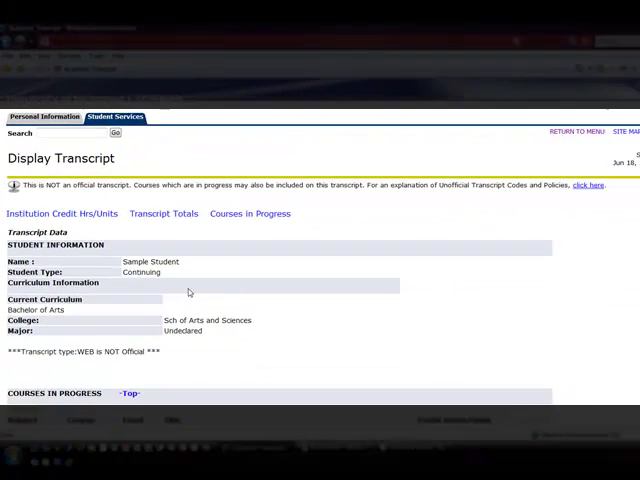
scroll(321, 278, "down", 3)
scroll(321, 278, "down", 2)
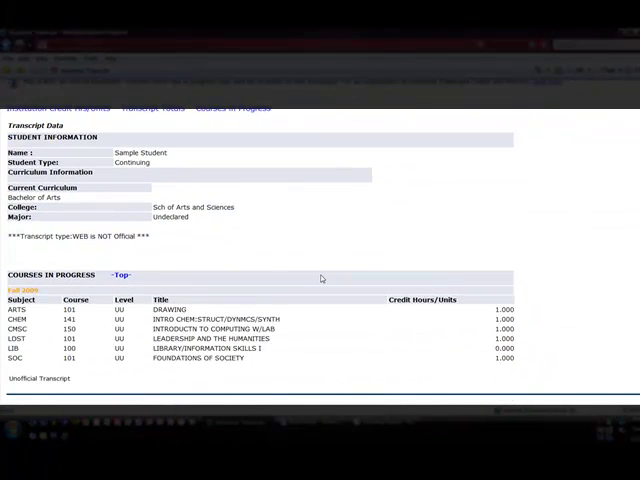